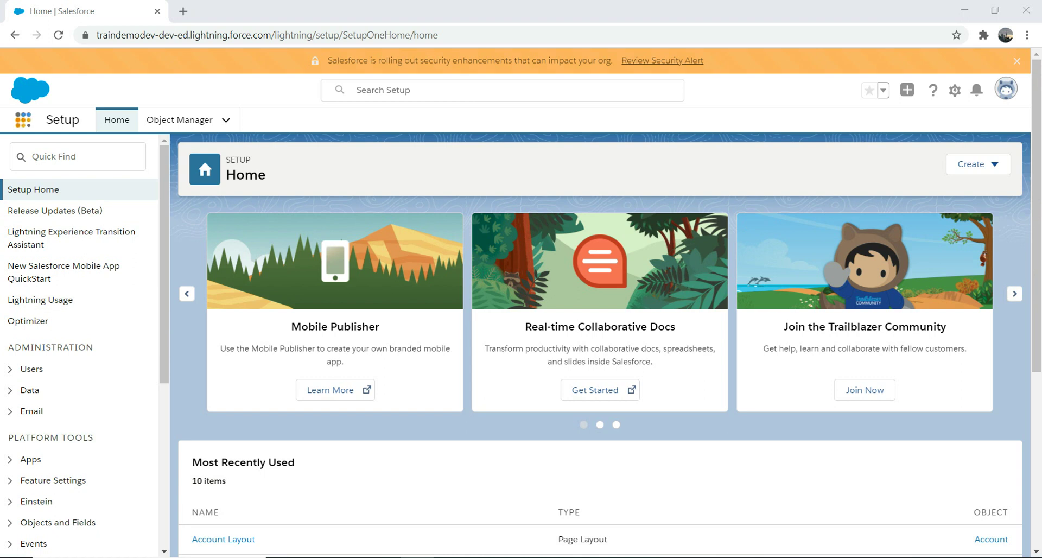
# - Open Chatter from the App Launcher by searching 'chatt'
pyautogui.click(22, 119)
pyautogui.write('chatt')
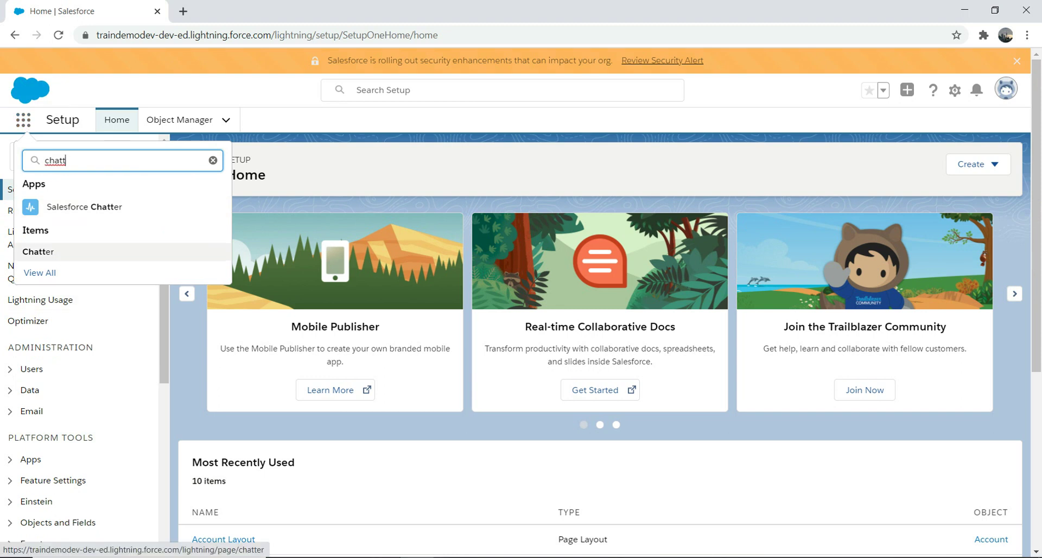
pyautogui.click(38, 252)
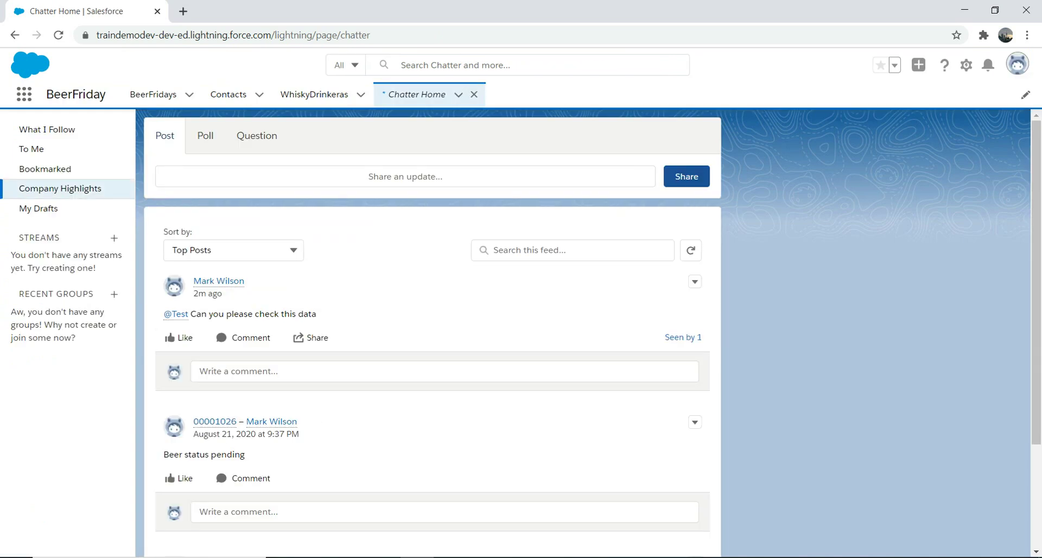
pyautogui.click(406, 177)
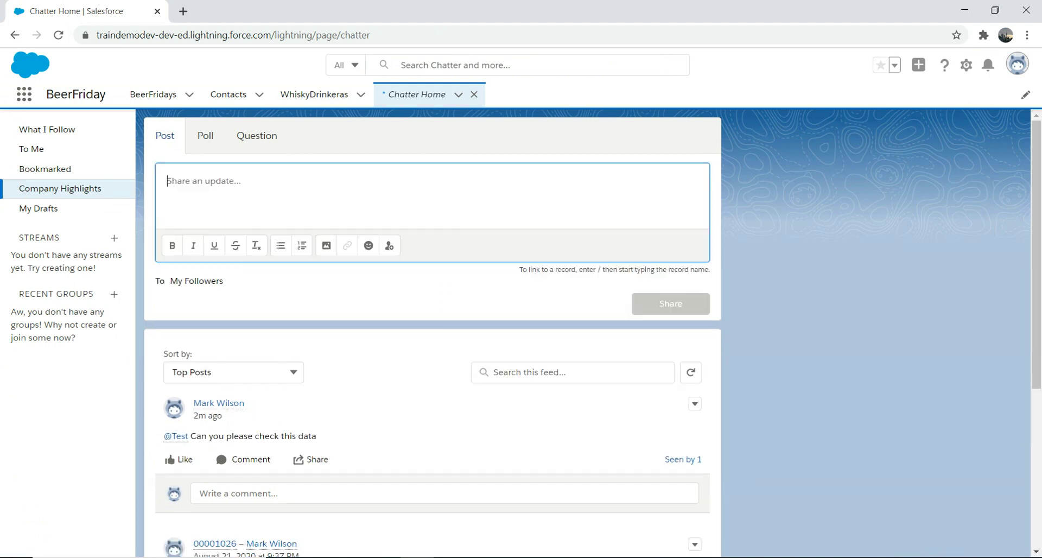
pyautogui.write('@')
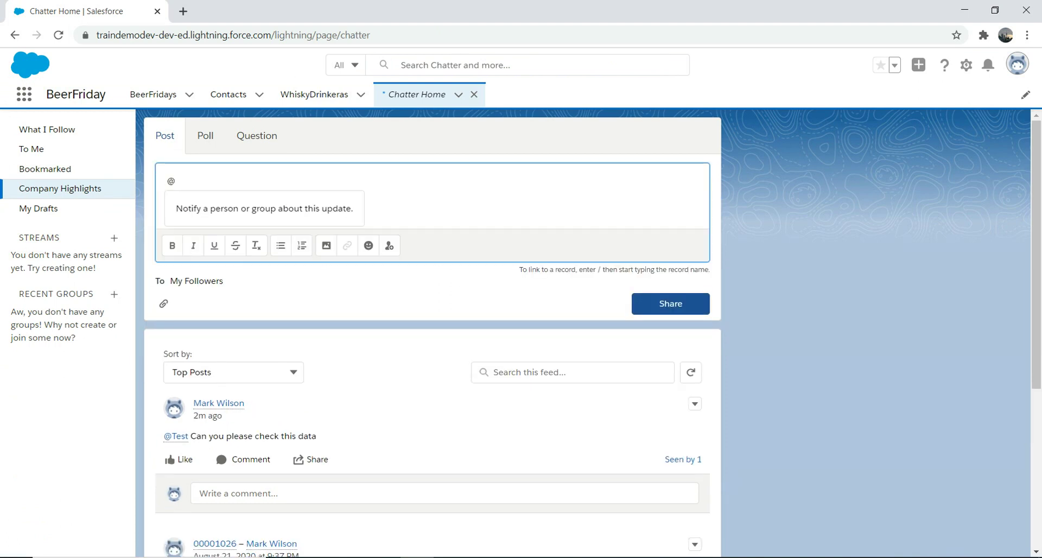
pyautogui.write('test')
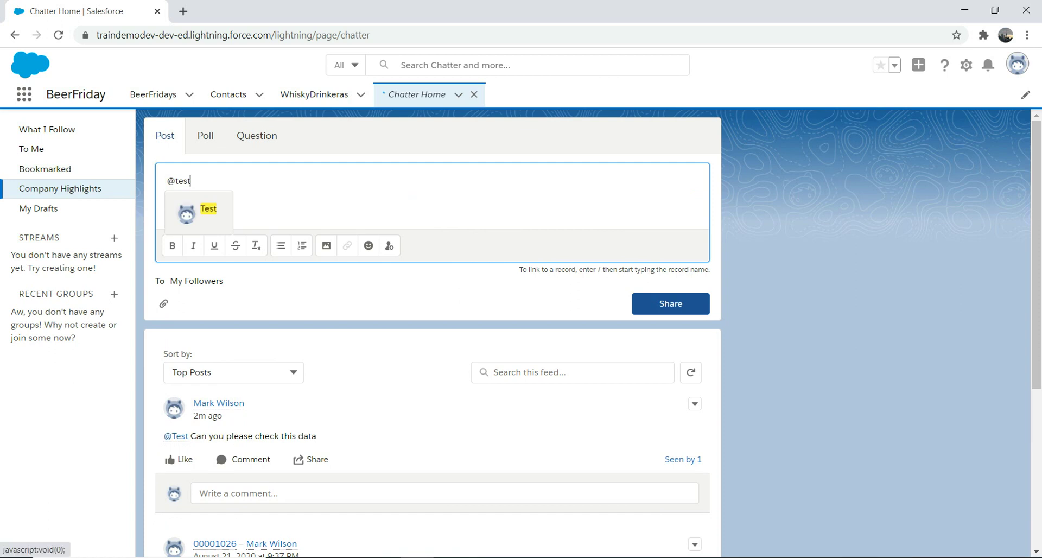
pyautogui.press('Return')
pyautogui.write('Can')
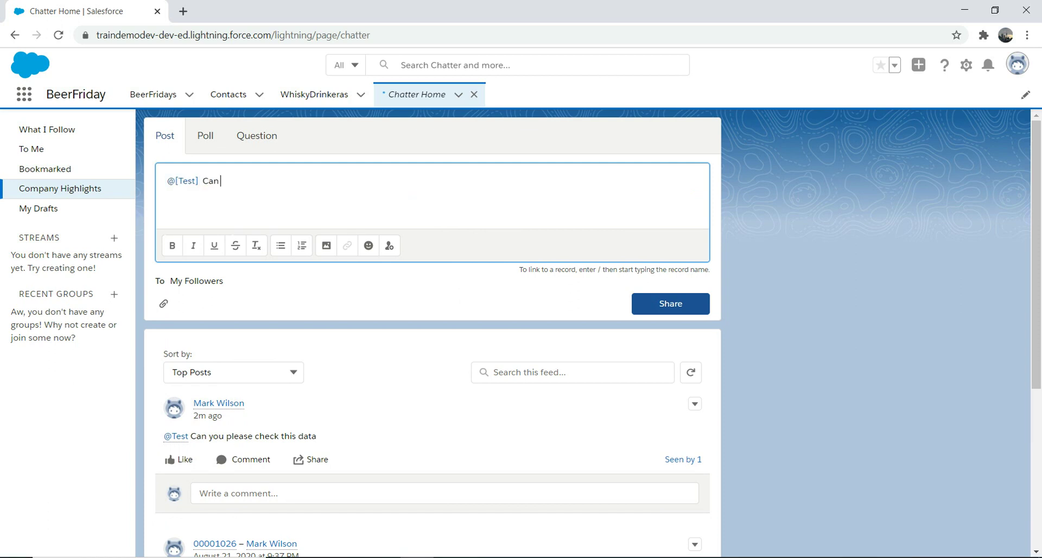
pyautogui.write(' you please')
pyautogui.write('decide')
pyautogui.press('BackSpace')
pyautogui.press('BackSpace')
pyautogui.press('BackSpace')
pyautogui.press('BackSpace')
pyautogui.write('ta')
pyautogui.press('BackSpace')
pyautogui.press('BackSpace')
pyautogui.press('BackSpace')
pyautogui.write('o the co')
pyautogui.press('BackSpace')
pyautogui.press('BackSpace')
pyautogui.press('BackSpace')
pyautogui.press('BackSpace')
pyautogui.press('BackSpace')
pyautogui.press('BackSpace')
pyautogui.press('BackSpace')
pyautogui.press('BackSpace')
pyautogui.press('BackSpace')
pyautogui.write('complete the')
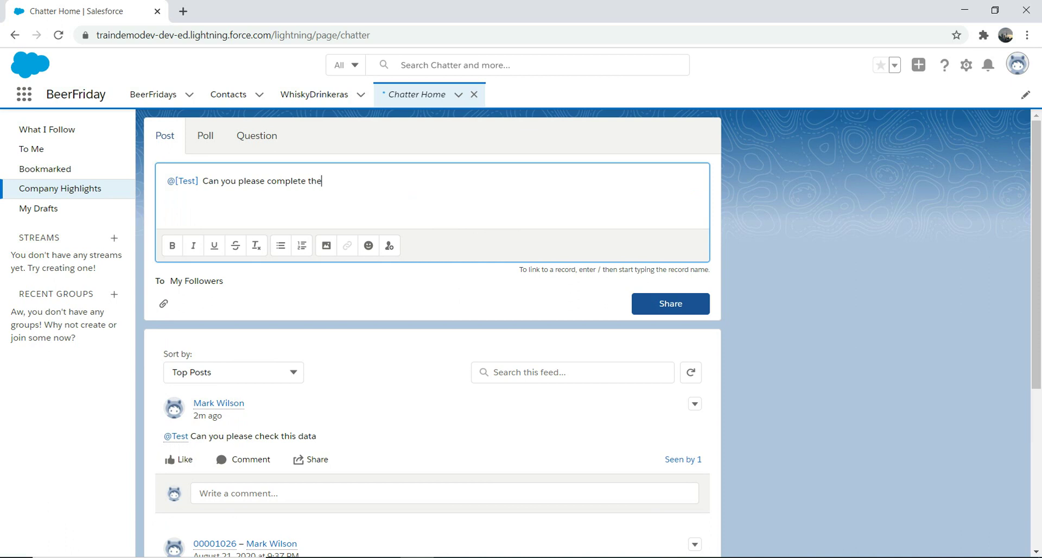
pyautogui.write(' code review of Peter by Tom')
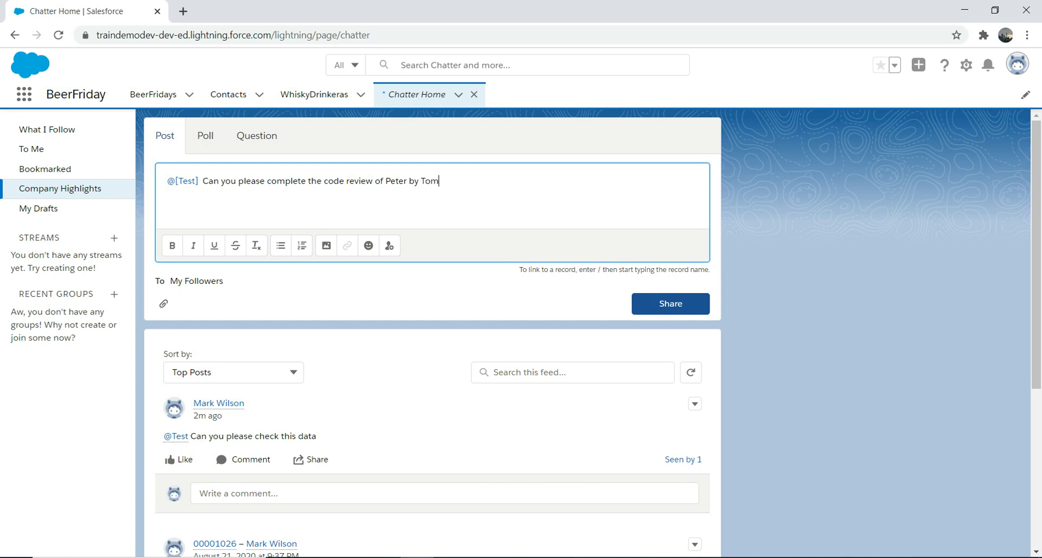
pyautogui.write('orrow EOD. Thanks')
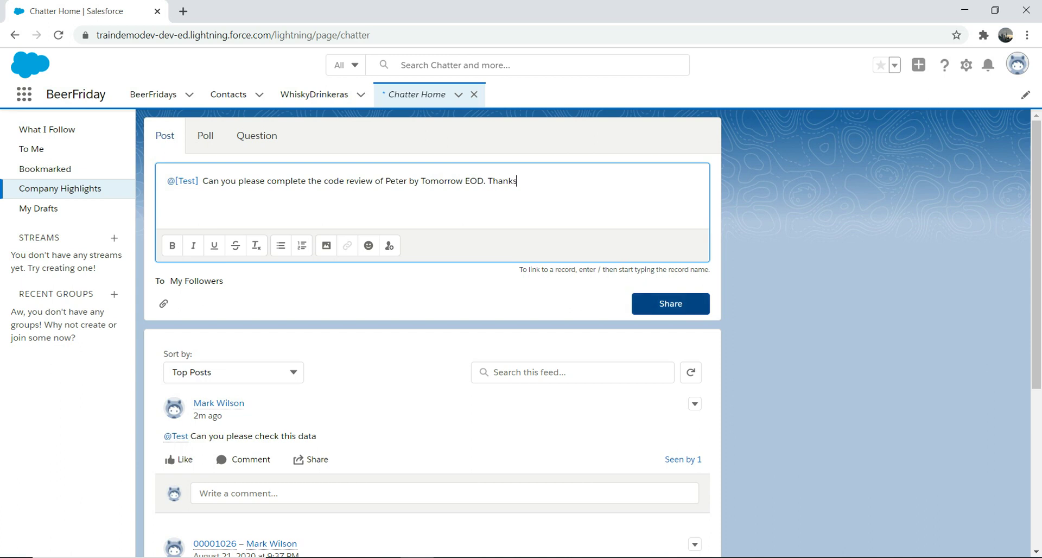
# - Publish the Chatter post, then open Setup in a new tab
pyautogui.click(671, 303)
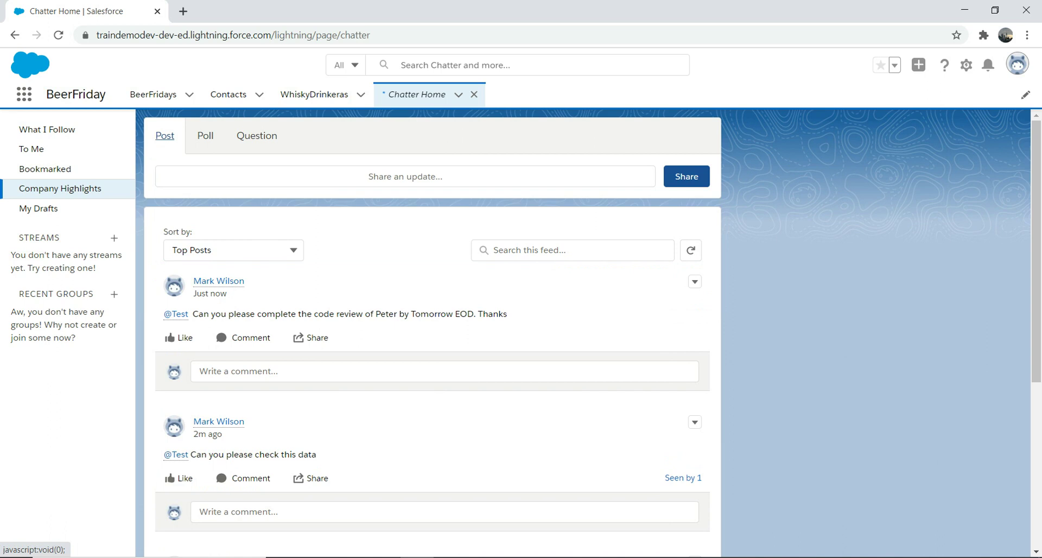
pyautogui.click(966, 64)
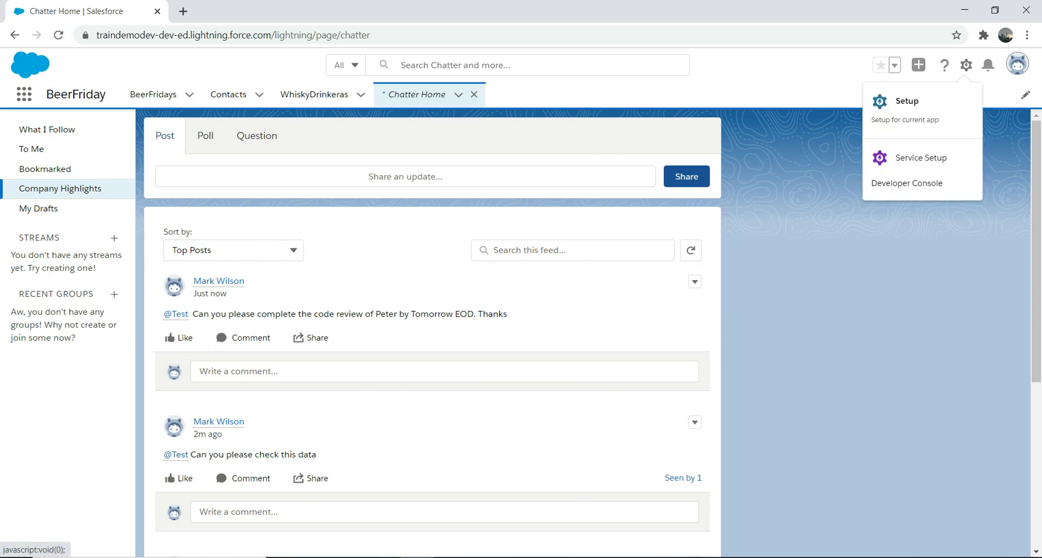
pyautogui.click(905, 100)
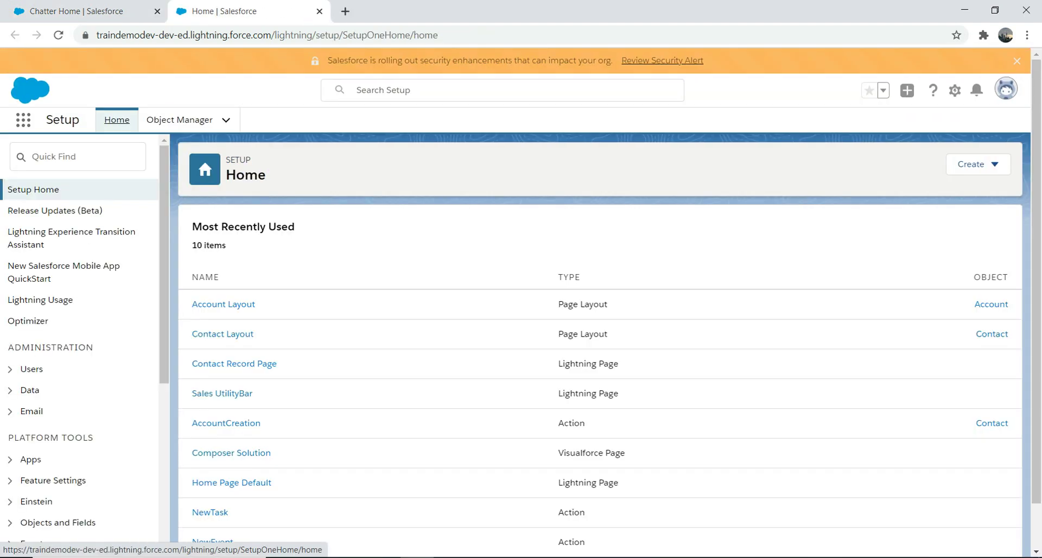
# - Find Users through Quick Find 'user' and log in as Test
pyautogui.click(78, 157)
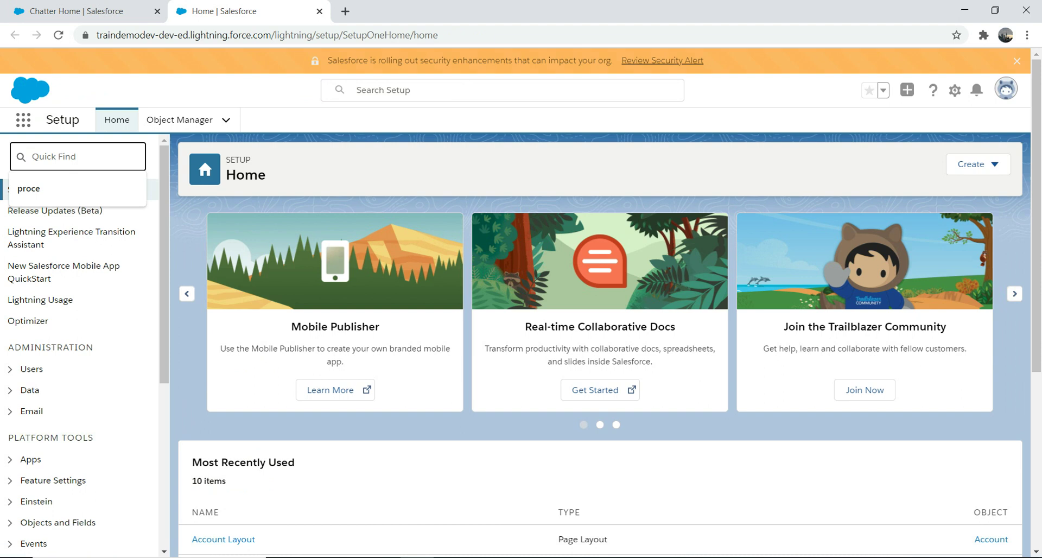
pyautogui.write('user')
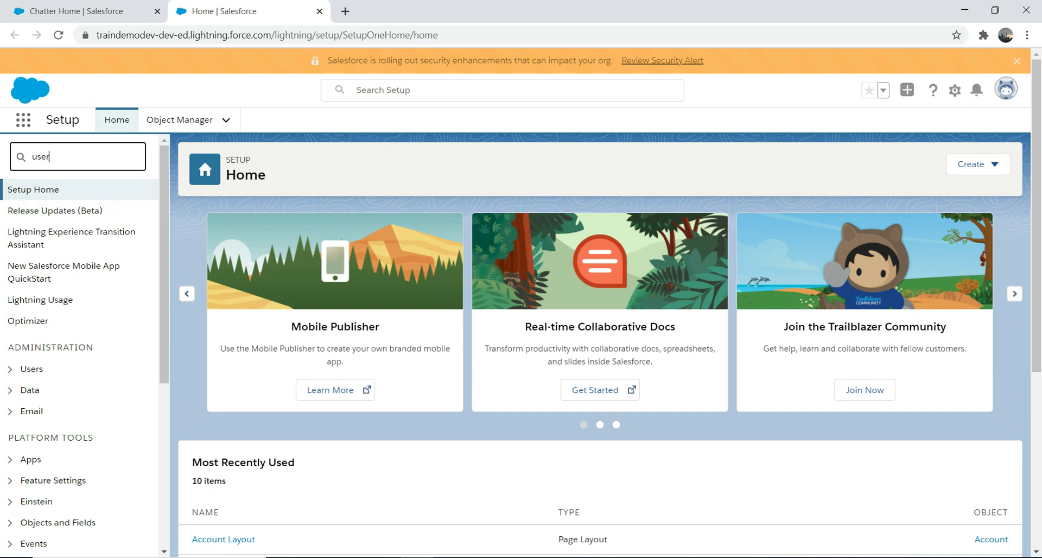
pyautogui.click(47, 358)
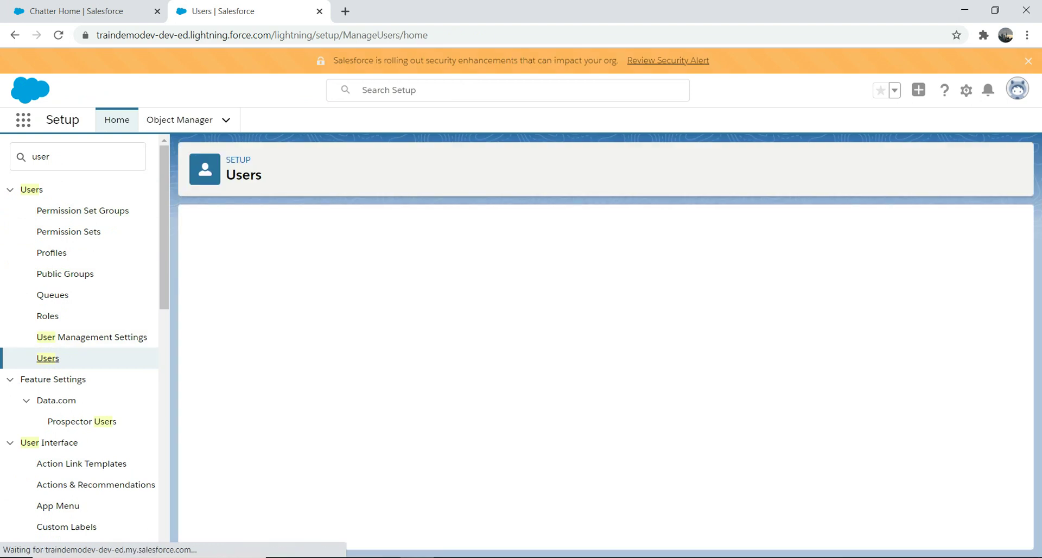
pyautogui.click(244, 381)
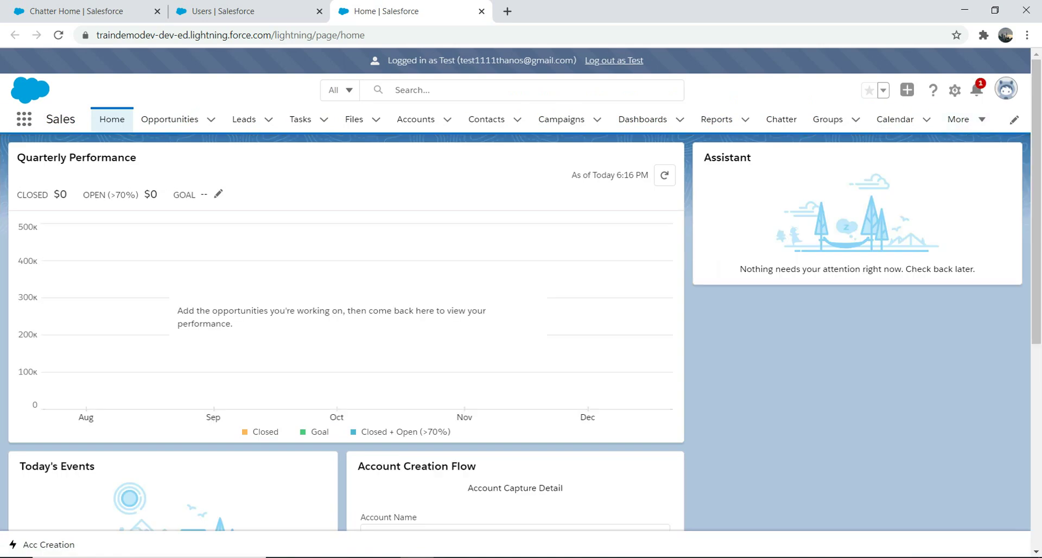
pyautogui.click(976, 89)
pyautogui.click(868, 179)
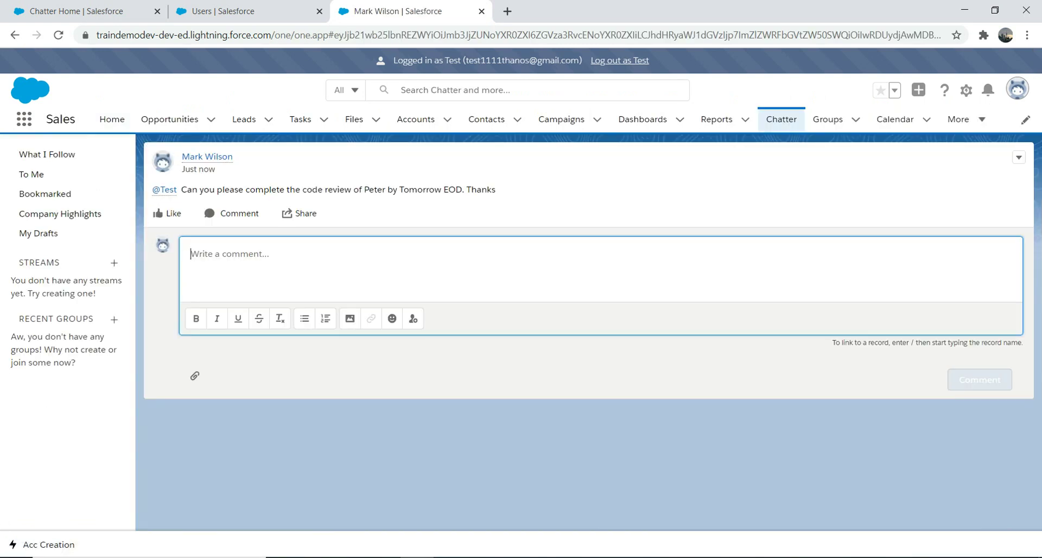
pyautogui.write('@mAK')
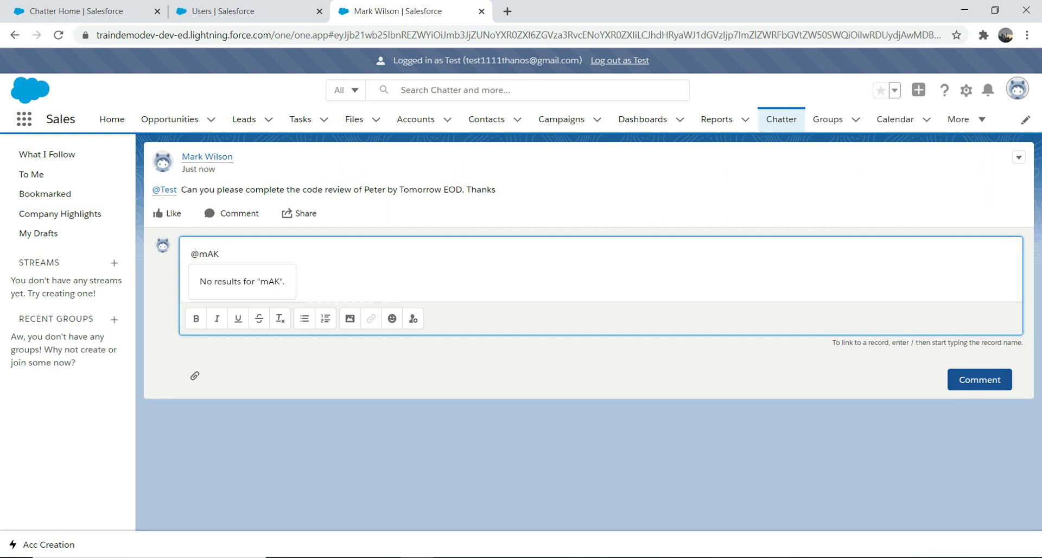
pyautogui.press('BackSpace')
pyautogui.press('BackSpace')
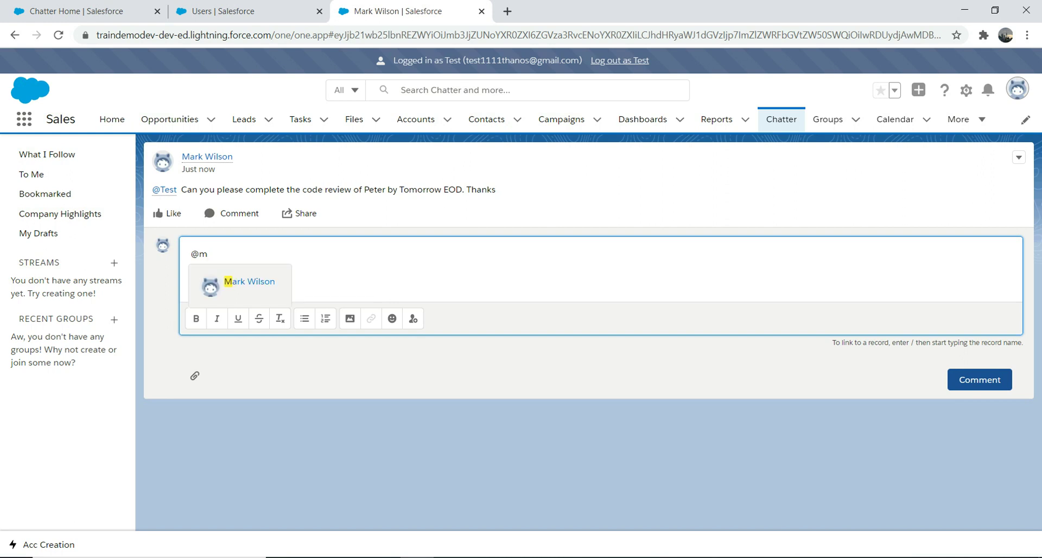
pyautogui.click(239, 273)
pyautogui.write('cERTAI')
pyautogui.press('BackSpace')
pyautogui.press('BackSpace')
pyautogui.press('BackSpace')
pyautogui.press('BackSpace')
pyautogui.press('BackSpace')
pyautogui.press('BackSpace')
pyautogui.write('Certainly')
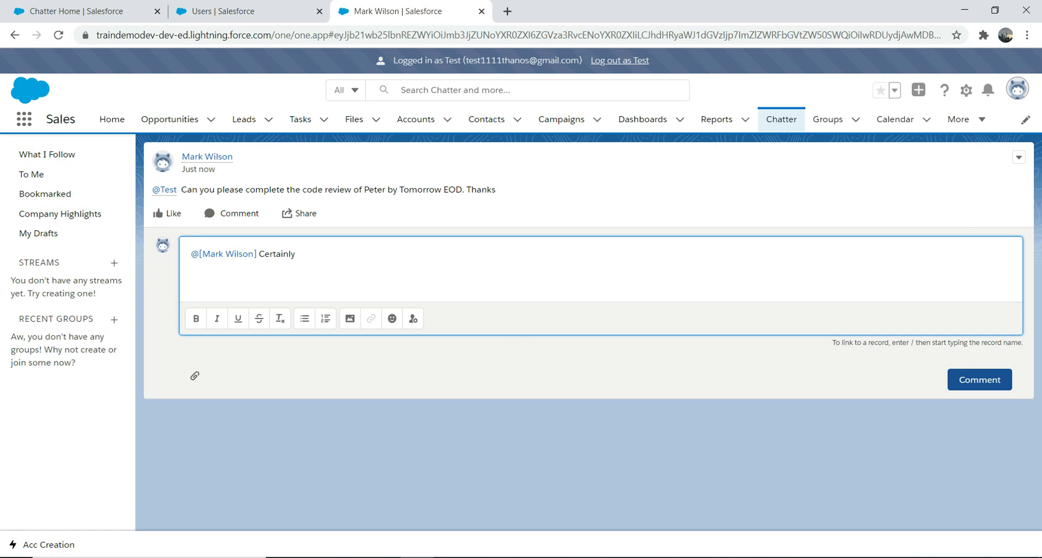
pyautogui.click(980, 380)
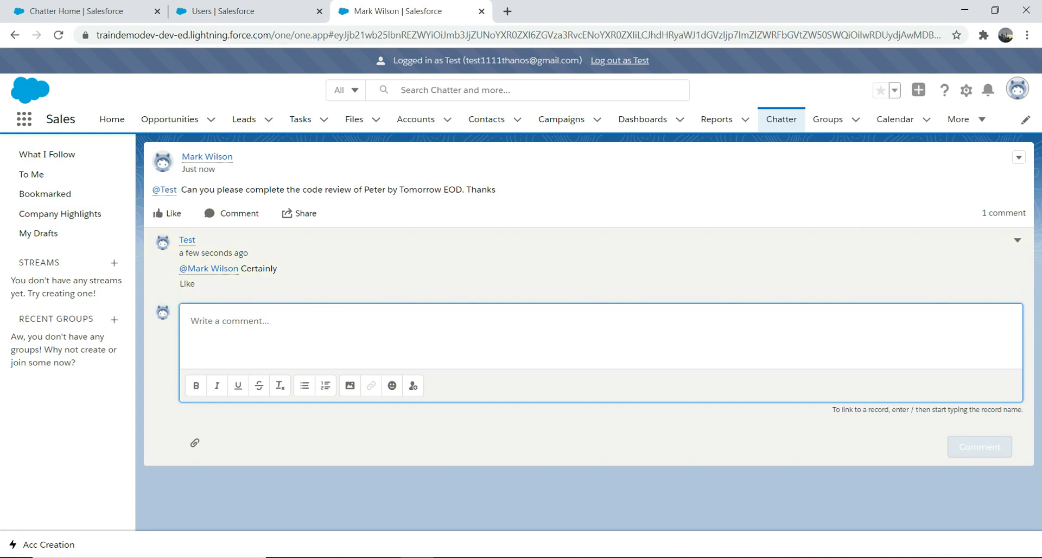
# - Edit Test's comment to add a smiley emoji, save it, and log out as Test
pyautogui.click(1017, 239)
pyautogui.press('Escape')
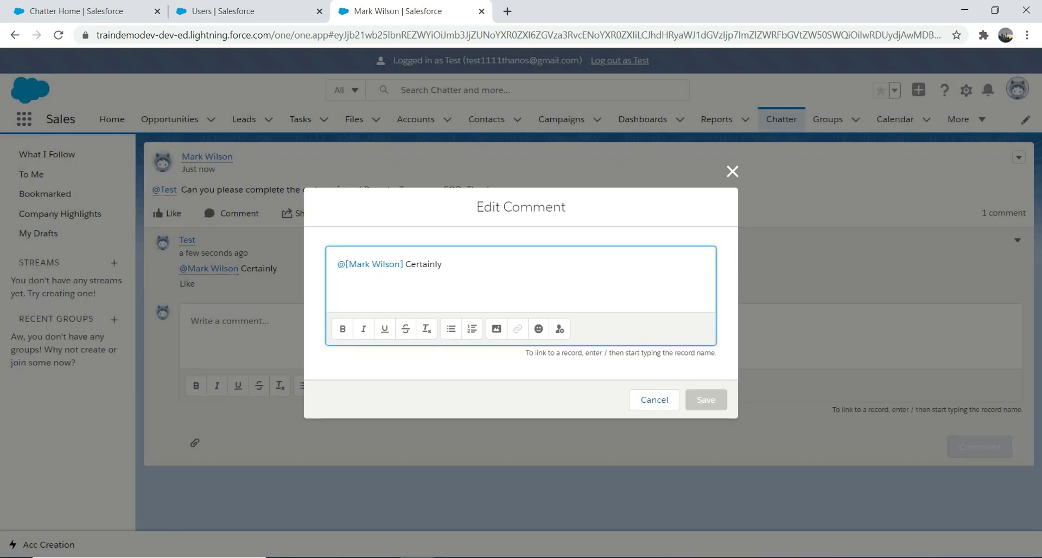
pyautogui.click(538, 329)
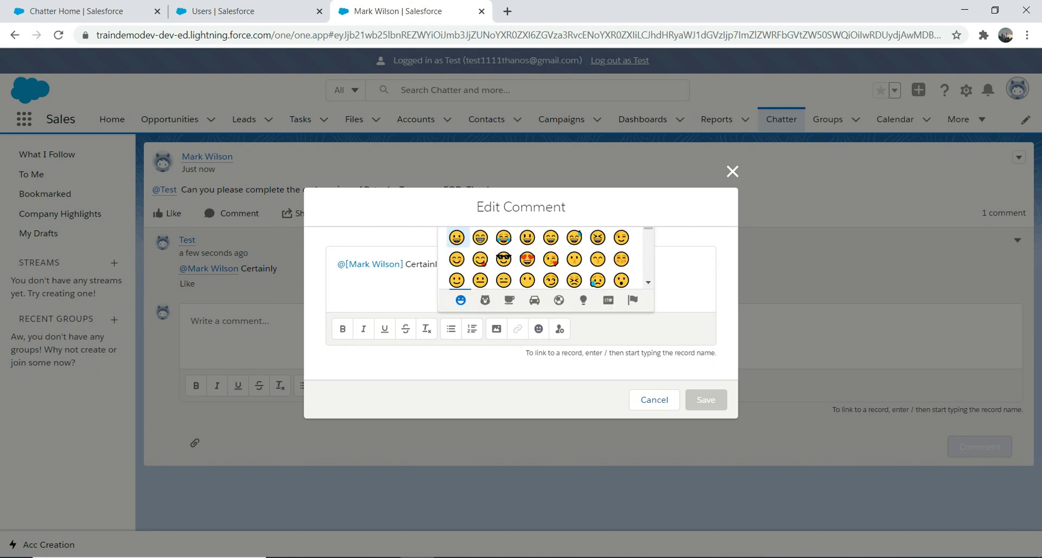
pyautogui.press('Return')
pyautogui.click(705, 399)
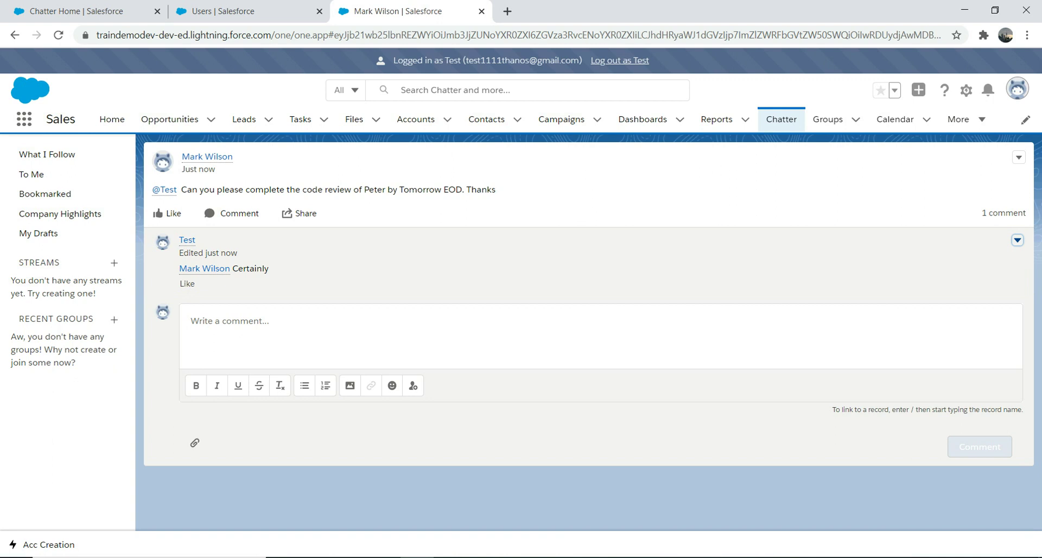
pyautogui.click(620, 60)
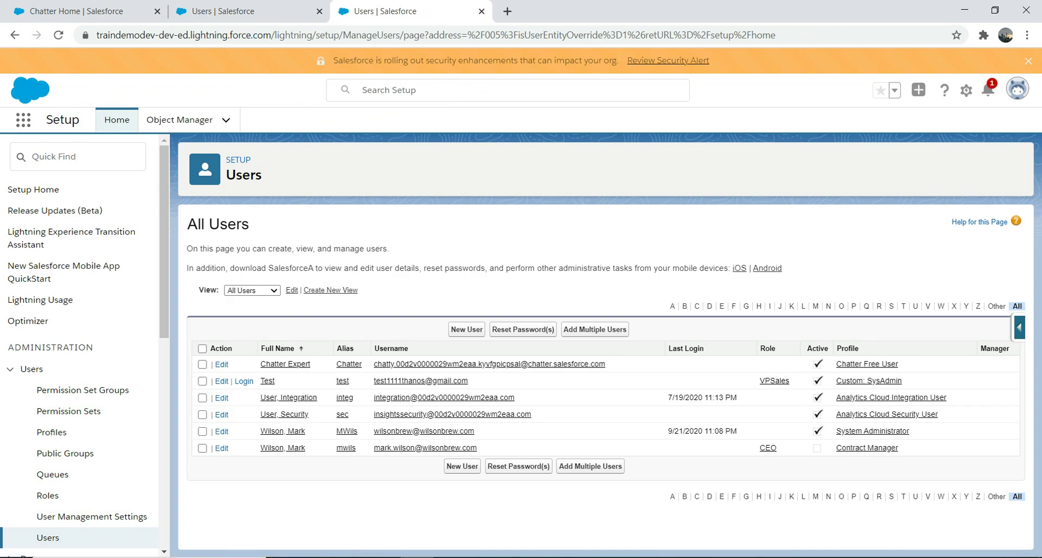
# - View the admin's notification of Test's mention, then switch back to the Chatter Home tab
pyautogui.click(989, 89)
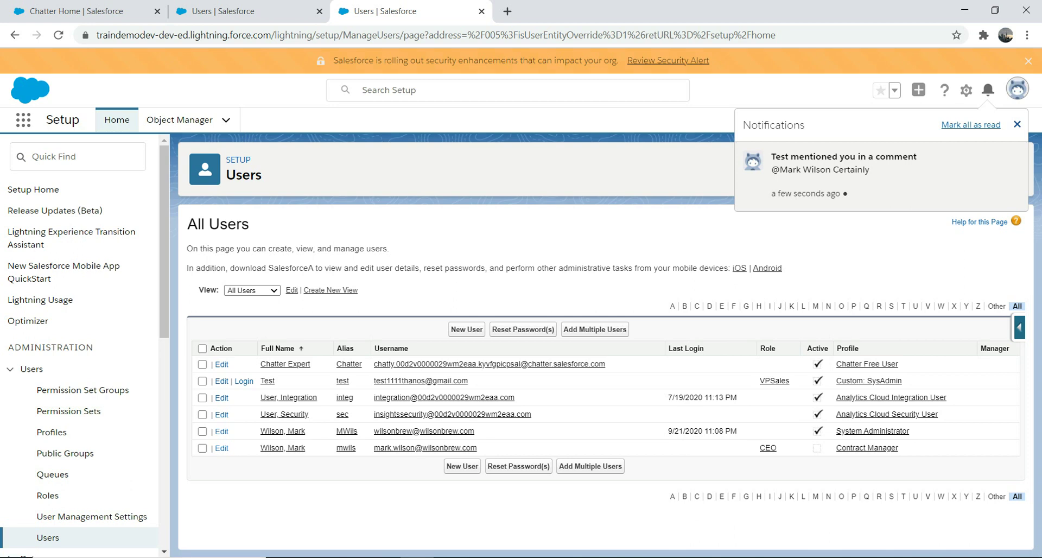
pyautogui.click(76, 11)
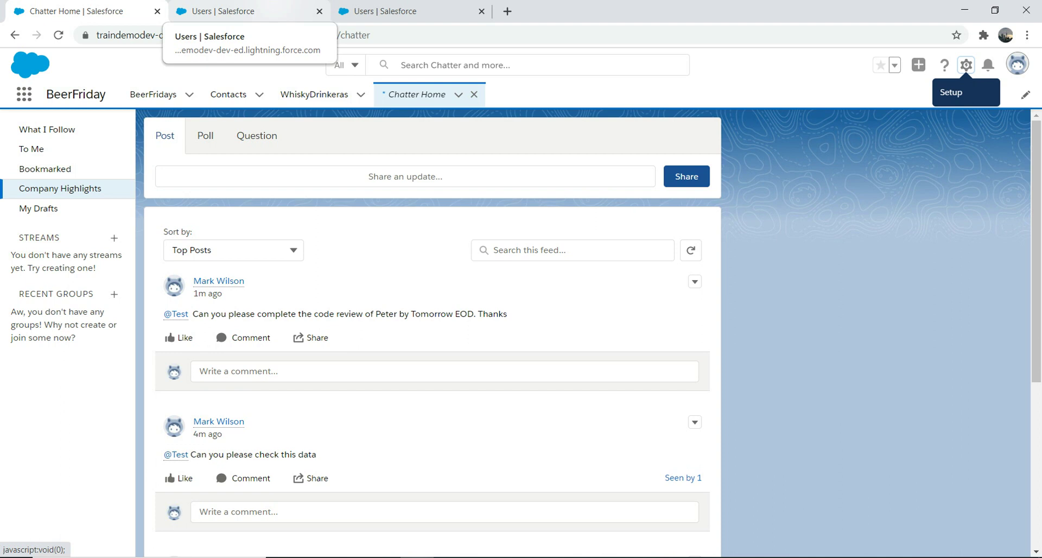
# - Switch to the 'Users | Salesforce' browser tab
pyautogui.click(239, 11)
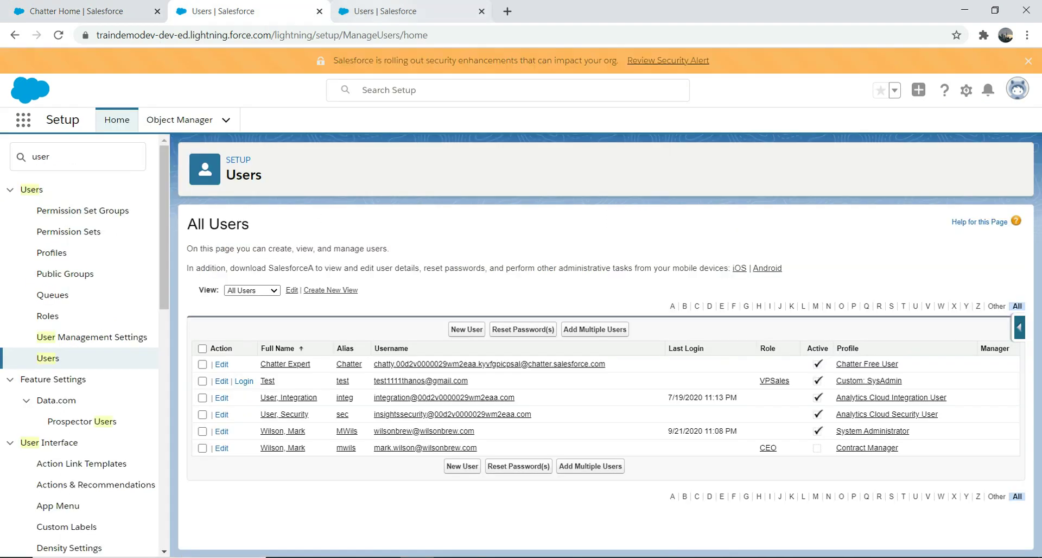